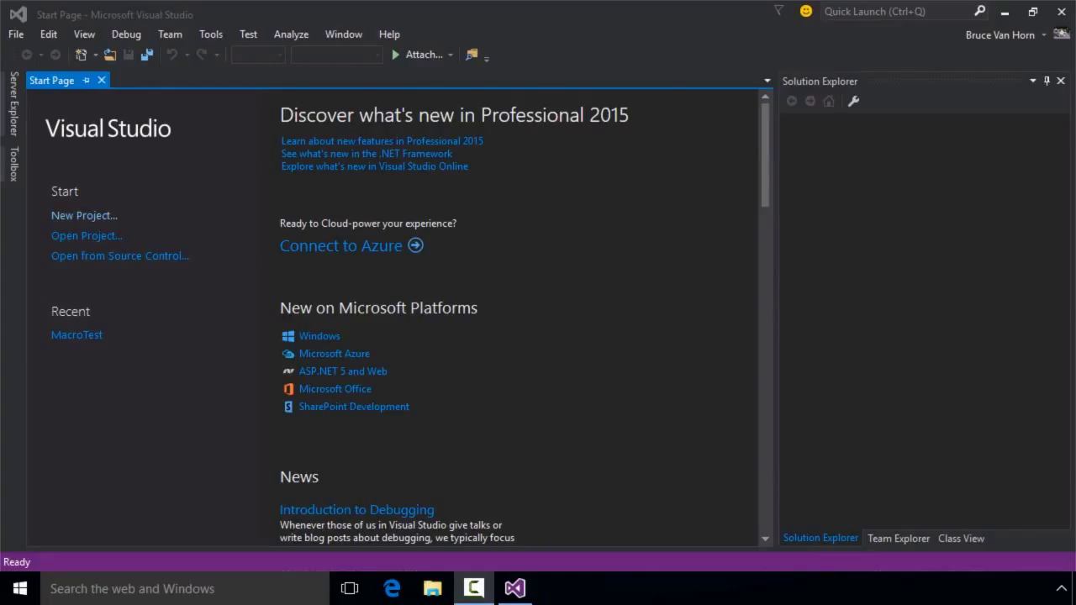
# Step: Open the Android Virtual Device (AVD) Manager for Android
pyautogui.click(216, 34)
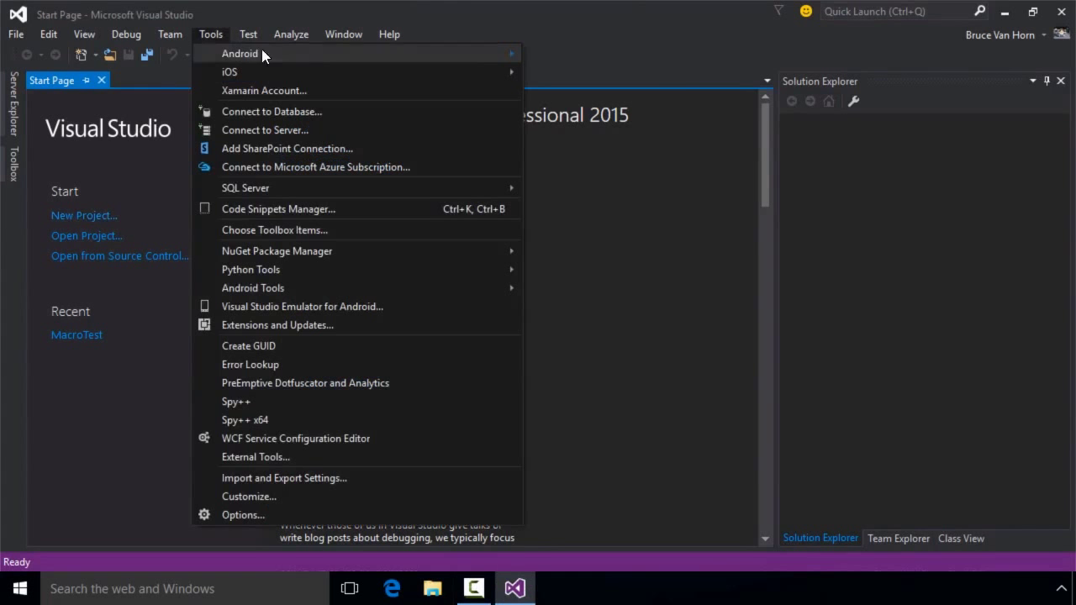
pyautogui.moveTo(477, 51)
pyautogui.click(581, 54)
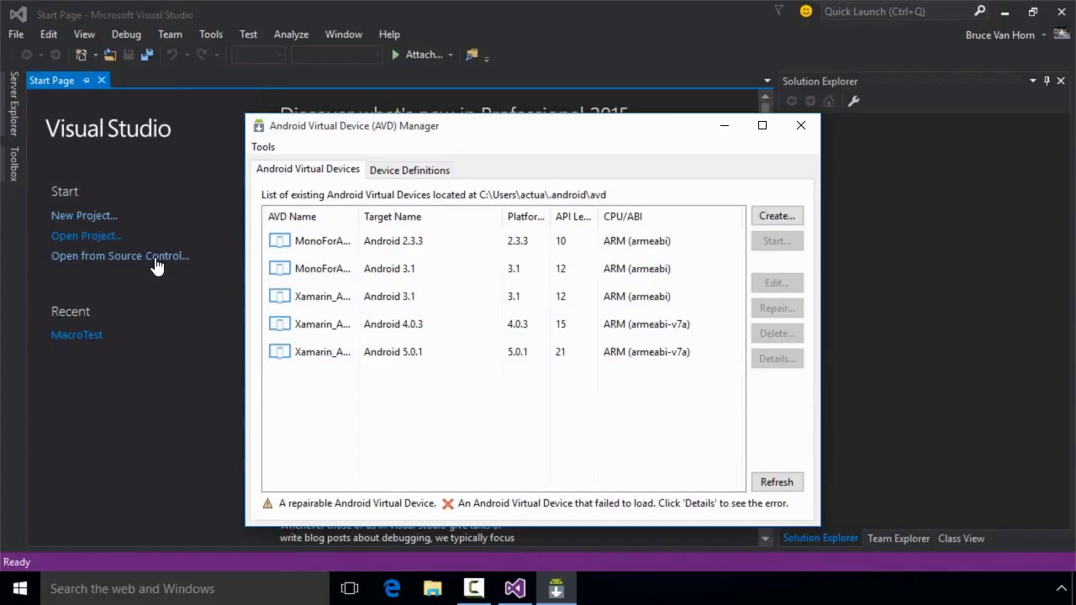
# Step: Launch the Xamarin Android 3.1 virtual device scaled to real size, with screen size 5 in and monitor dpi 160
pyautogui.click(477, 304)
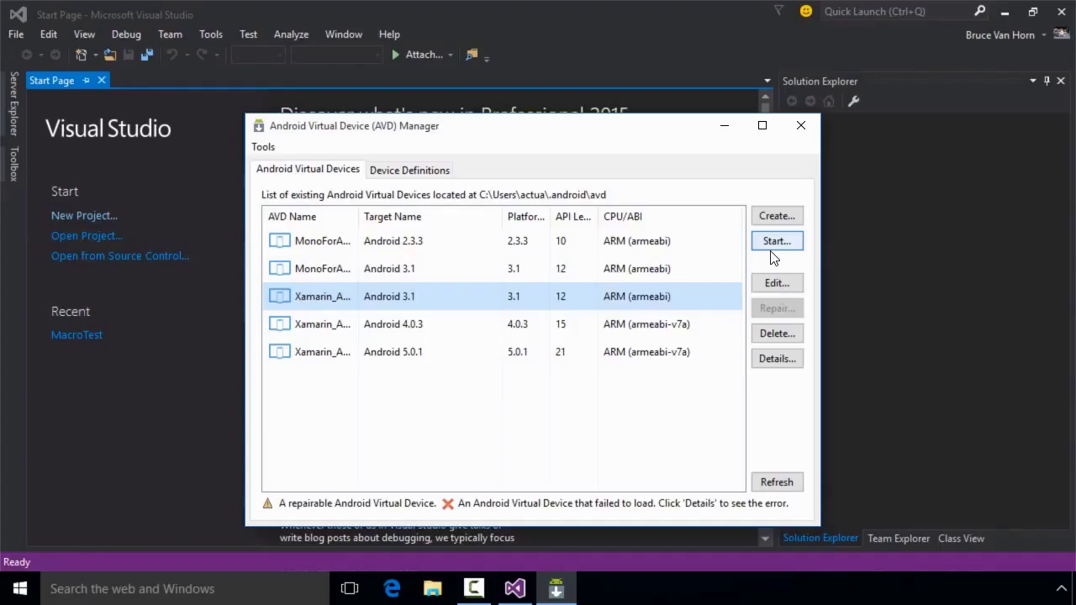
pyautogui.click(775, 244)
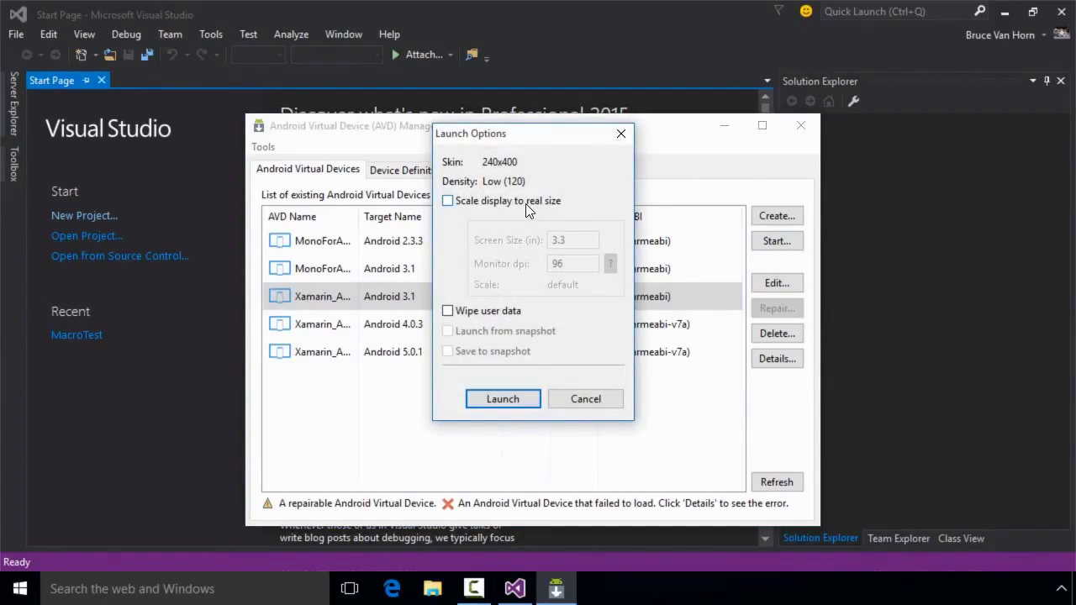
pyautogui.click(526, 203)
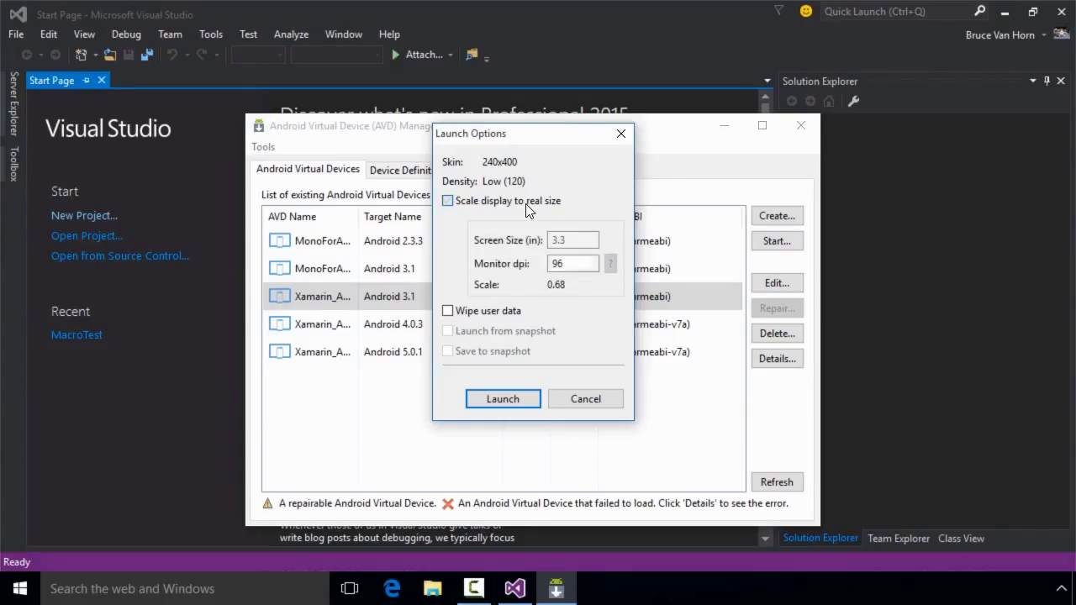
pyautogui.doubleClick(579, 241)
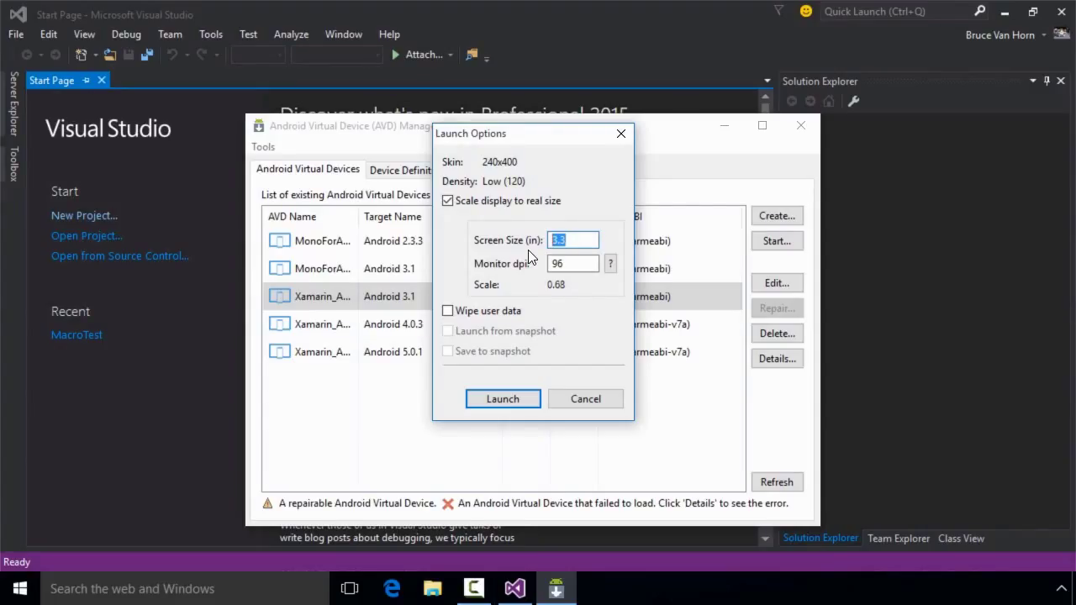
pyautogui.write('5')
pyautogui.moveTo(581, 264); pyautogui.dragTo(514, 255)
pyautogui.write('160')
pyautogui.click(515, 399)
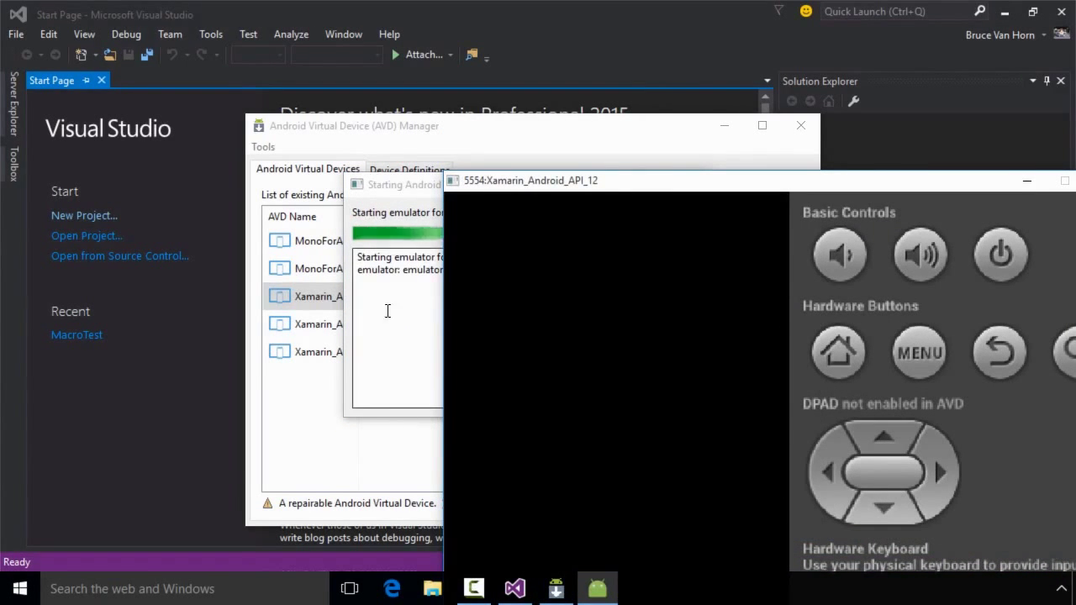
# Step: Unlock the Xamarin_Android_API_12 emulator and open its list of apps
pyautogui.moveTo(613, 183); pyautogui.dragTo(509, 71)
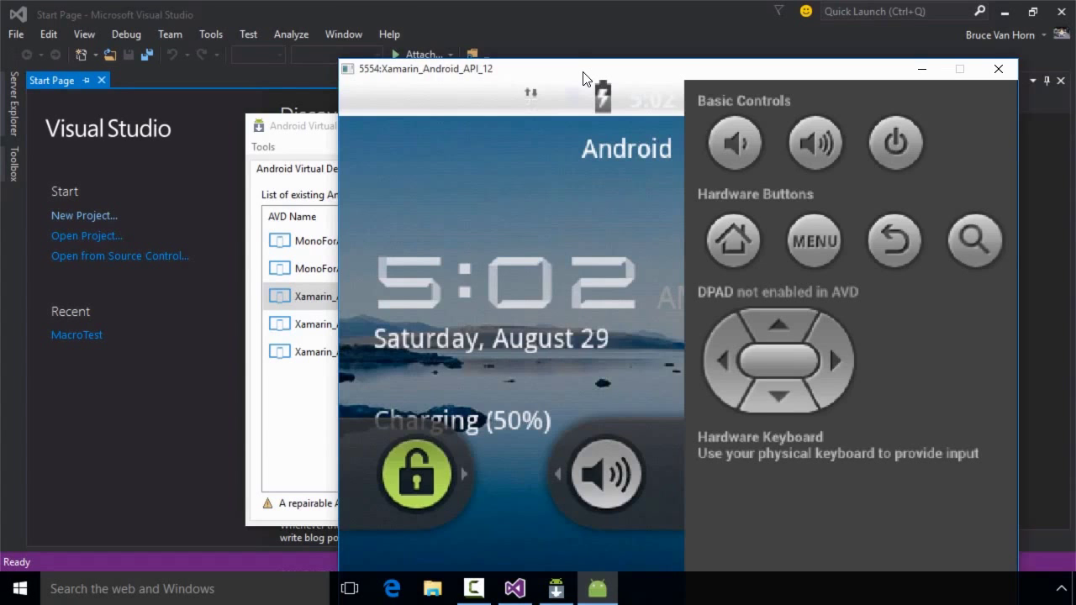
pyautogui.moveTo(586, 78); pyautogui.dragTo(589, 23)
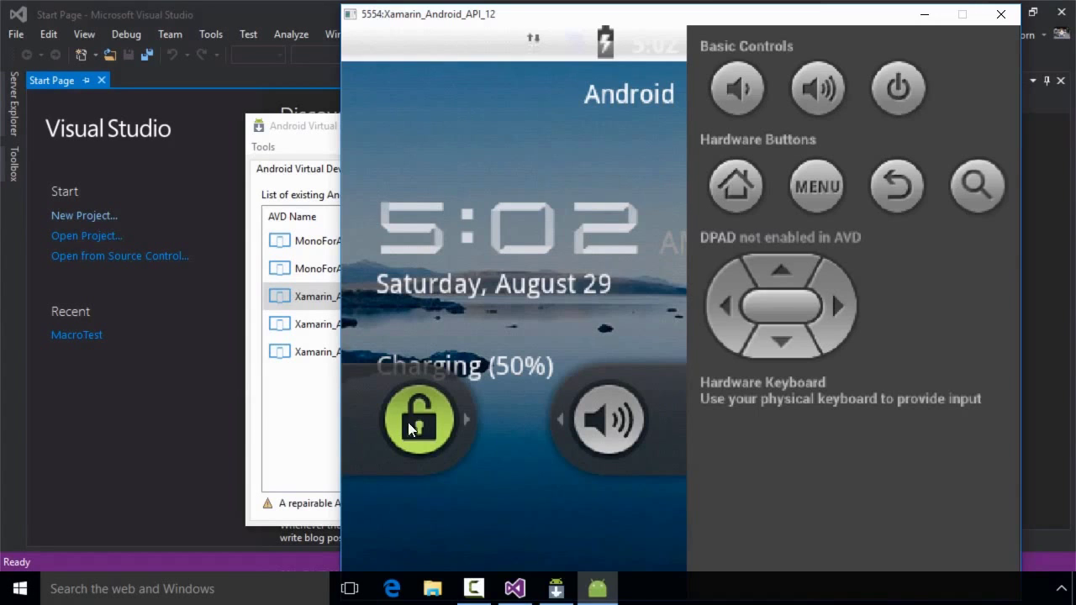
pyautogui.moveTo(427, 419); pyautogui.dragTo(646, 422)
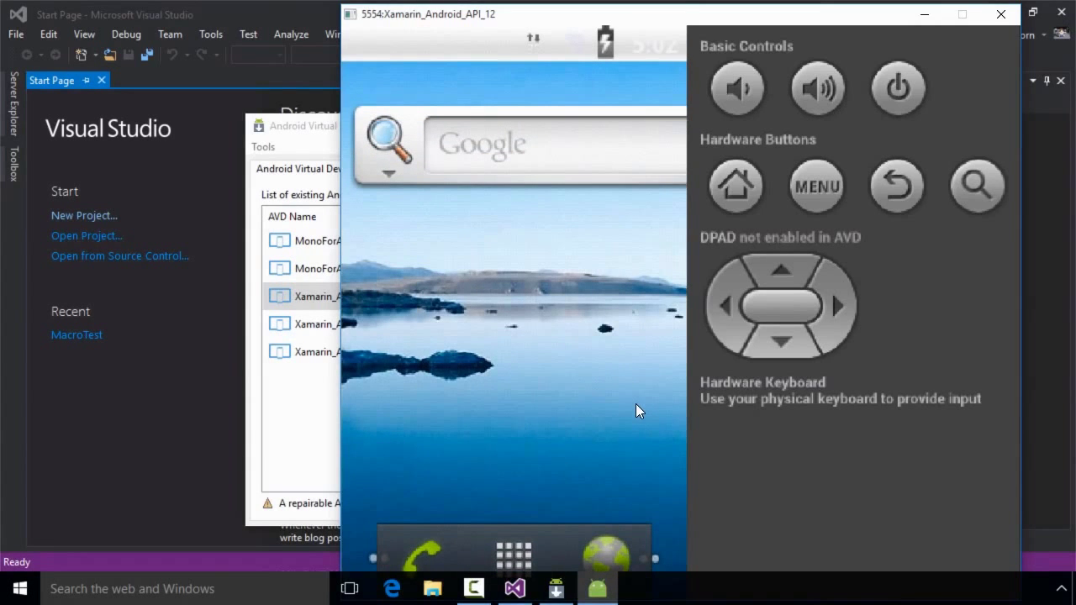
pyautogui.click(523, 543)
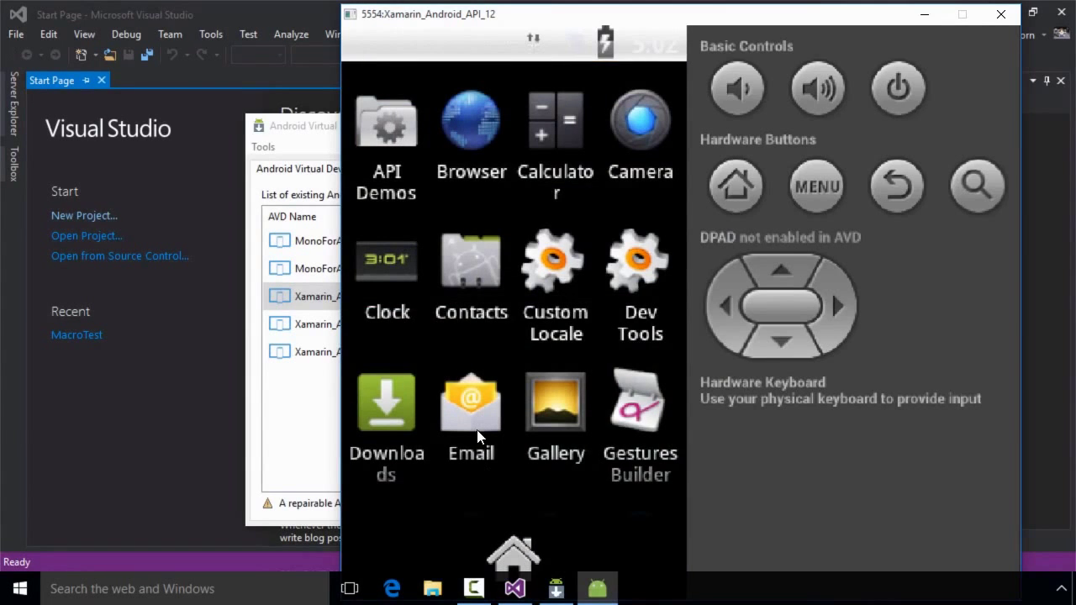
# Step: Power off the Xamarin_Android_API_12 device and close its emulator window
pyautogui.click(898, 87)
pyautogui.click(1003, 15)
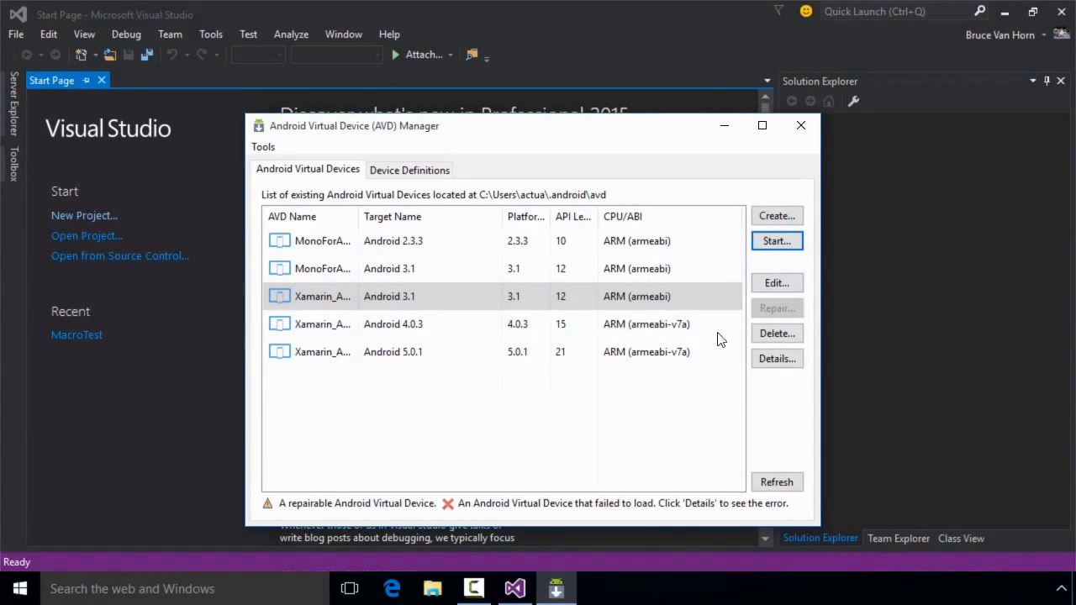
# Step: Start a new Android virtual device named FirstEmulator, based on the Nexus 7 (2012) device
pyautogui.click(781, 213)
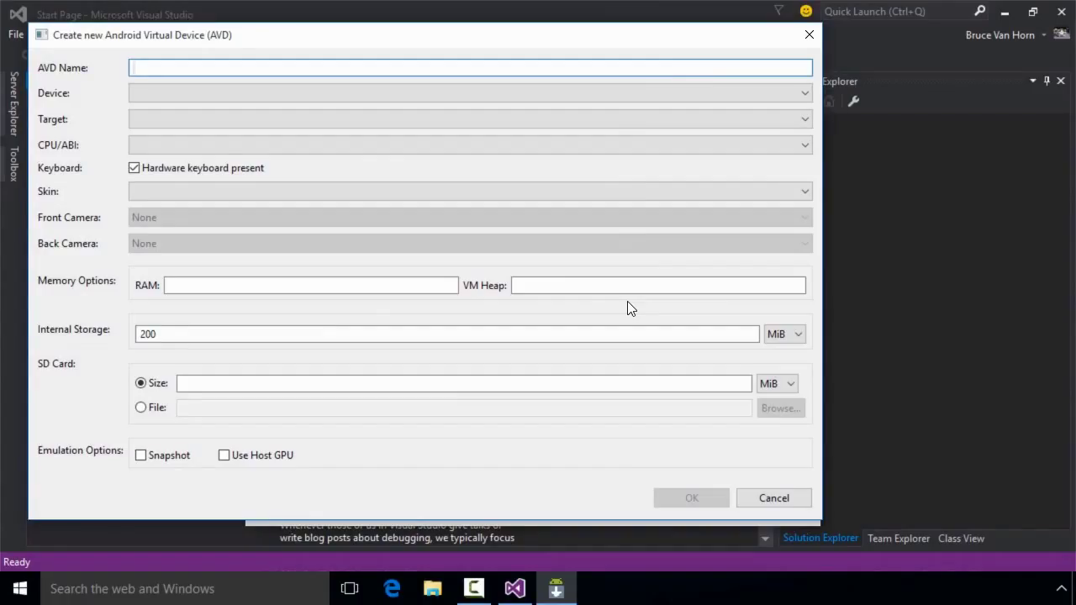
pyautogui.write('FirstEmulator')
pyautogui.click(664, 93)
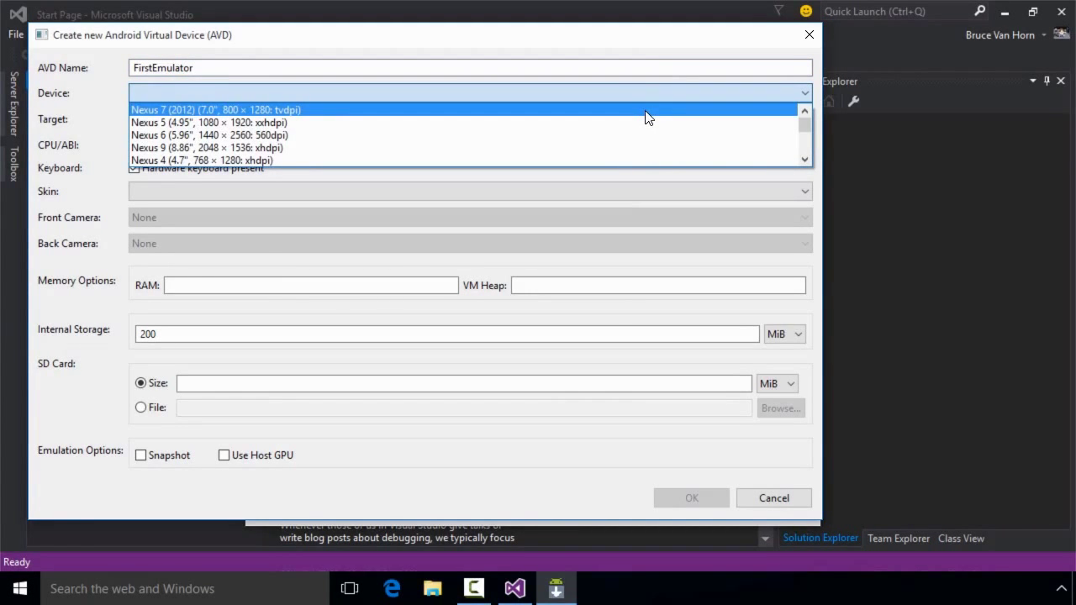
pyautogui.click(646, 110)
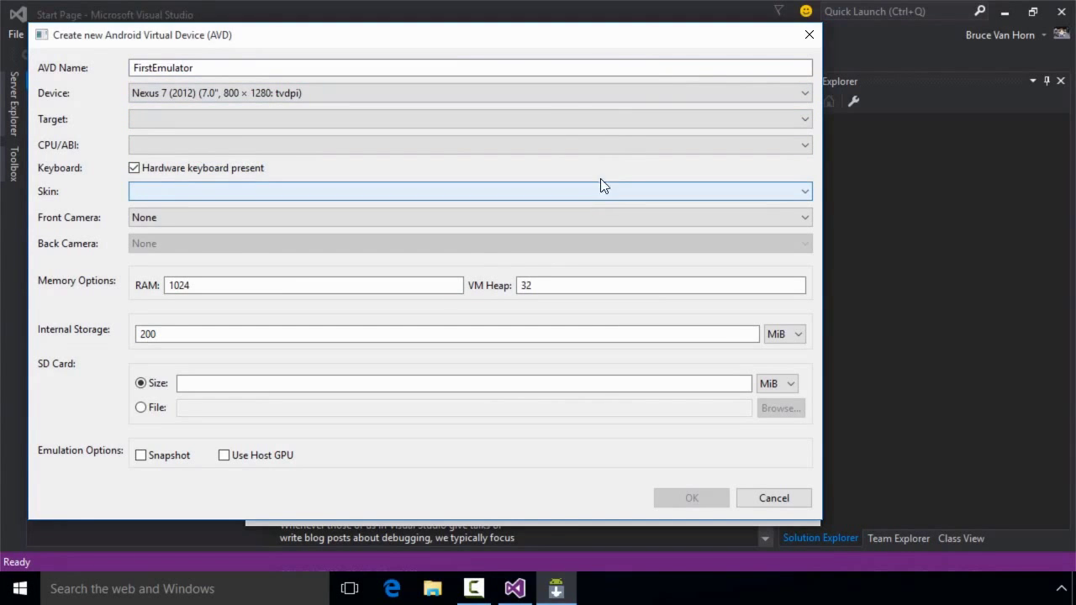
# Step: Set the new virtual device's target to Android 4.4.2 - API Level 19 and its CPU/ABI to ARM (armeabi-v7a)
pyautogui.click(631, 122)
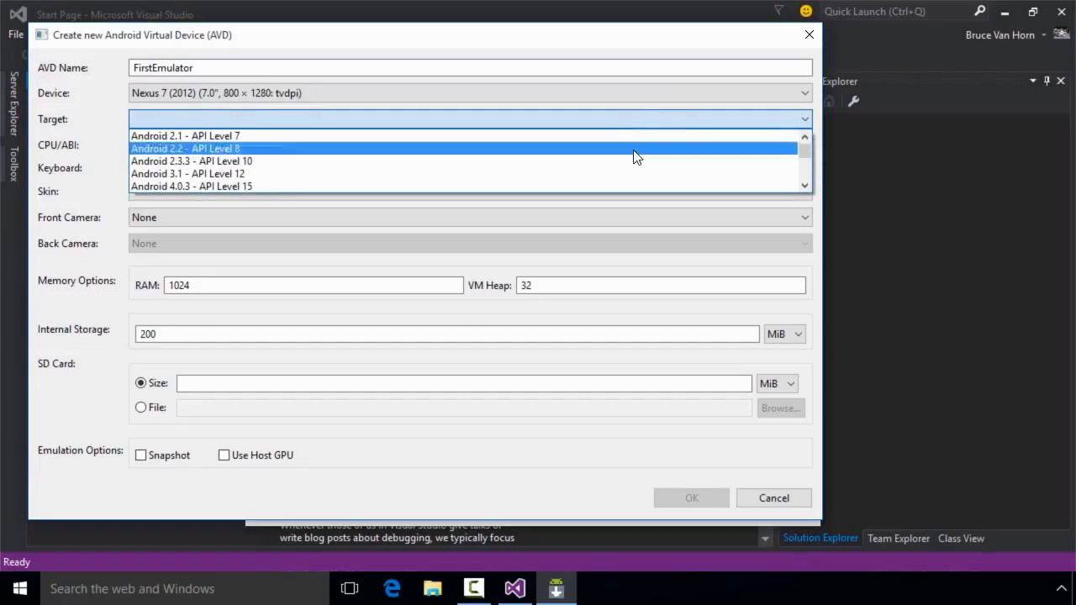
pyautogui.scroll(-1, 637, 156)
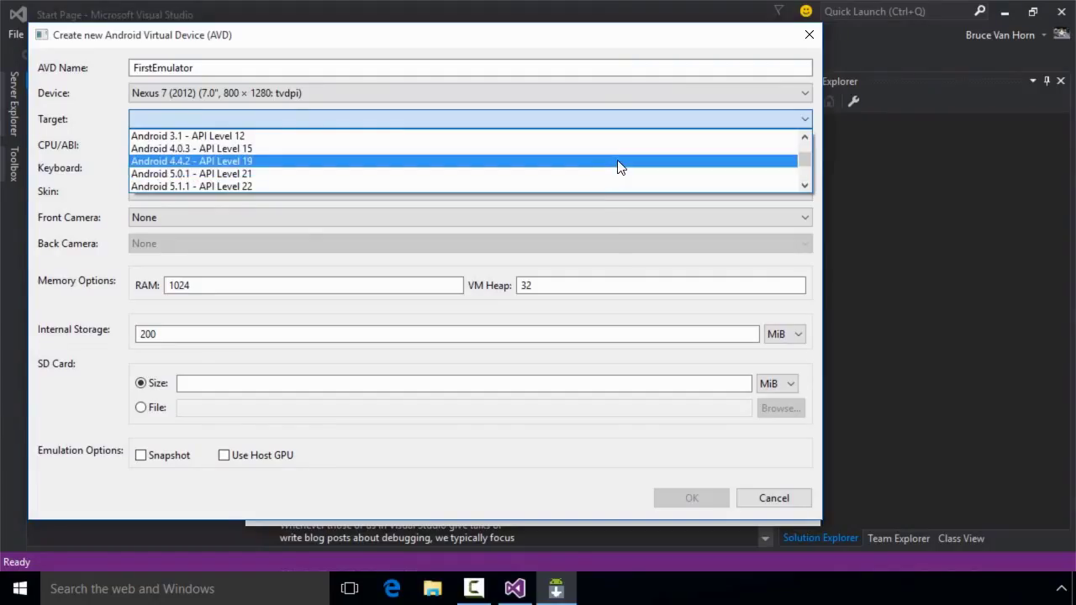
pyautogui.click(619, 162)
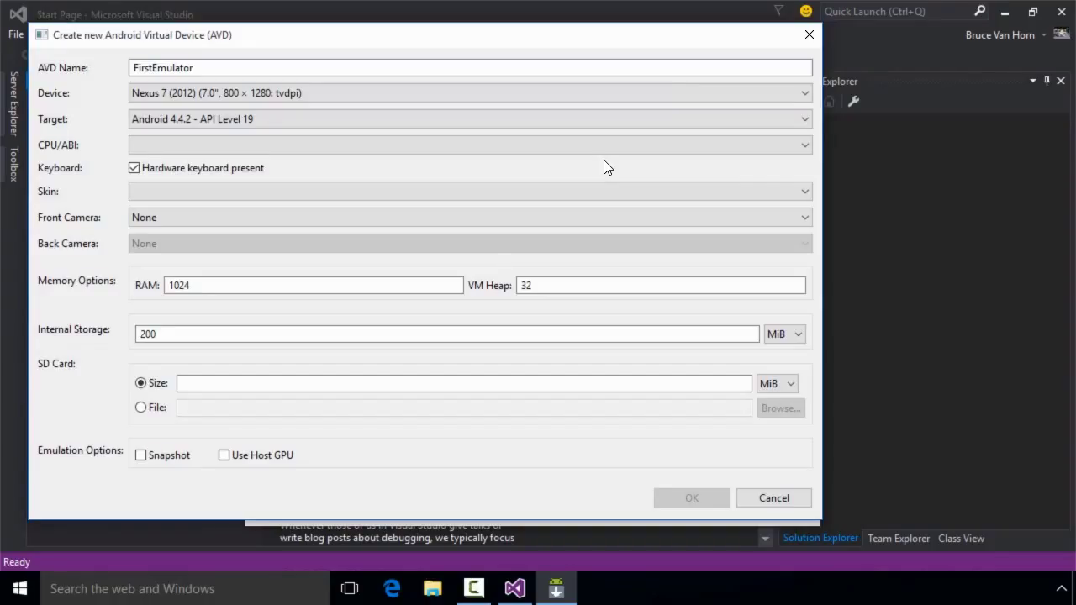
pyautogui.click(605, 148)
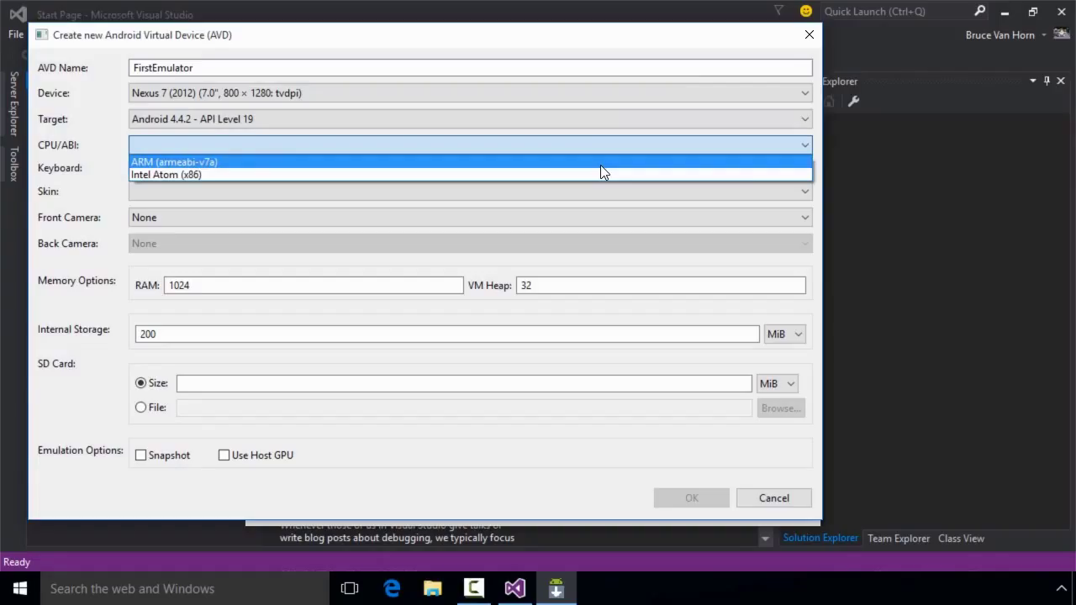
pyautogui.click(600, 165)
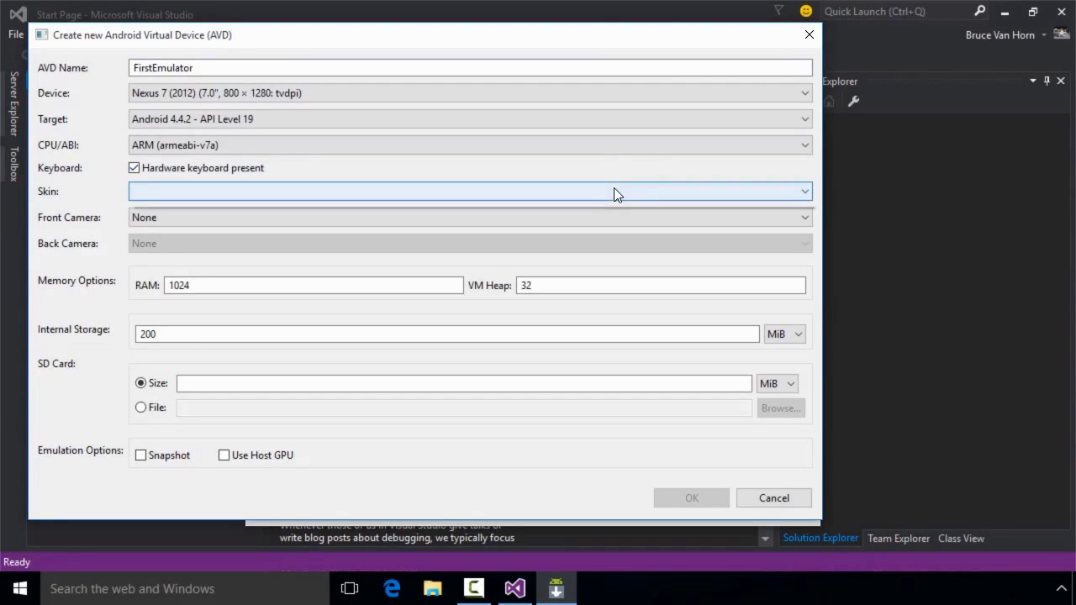
# Step: Finish creating the virtual device with the skin with dynamic hardware controls and Webcam0 as front camera
pyautogui.click(614, 190)
pyautogui.click(605, 210)
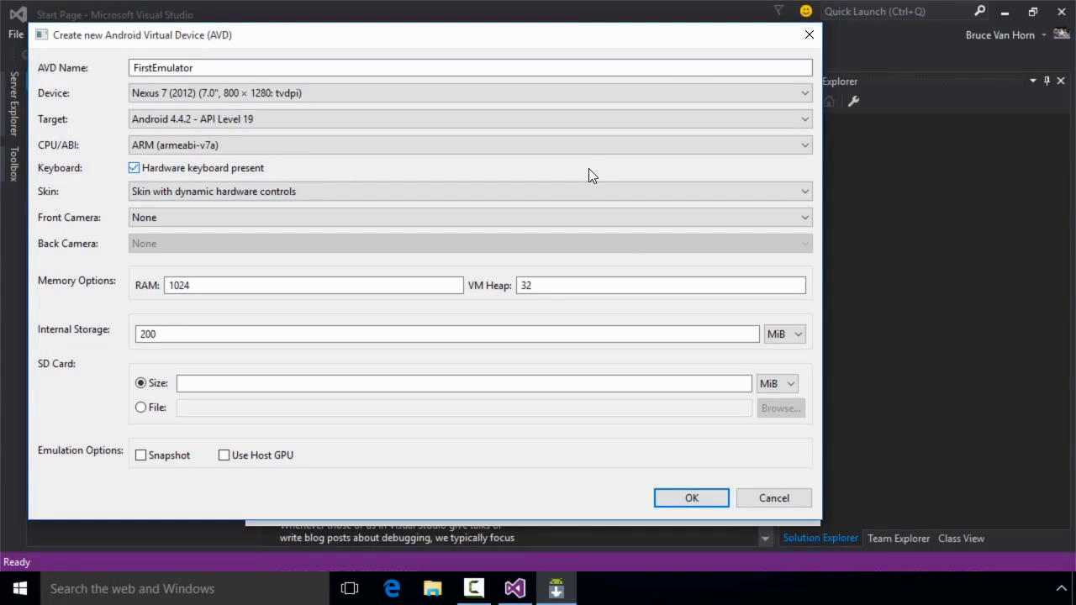
pyautogui.click(551, 220)
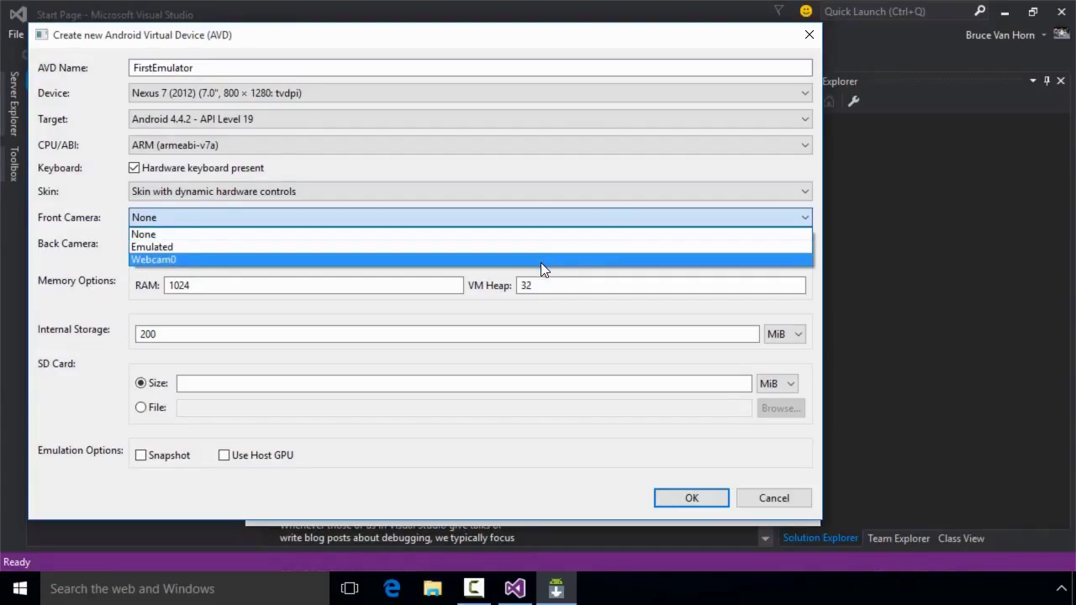
pyautogui.click(540, 260)
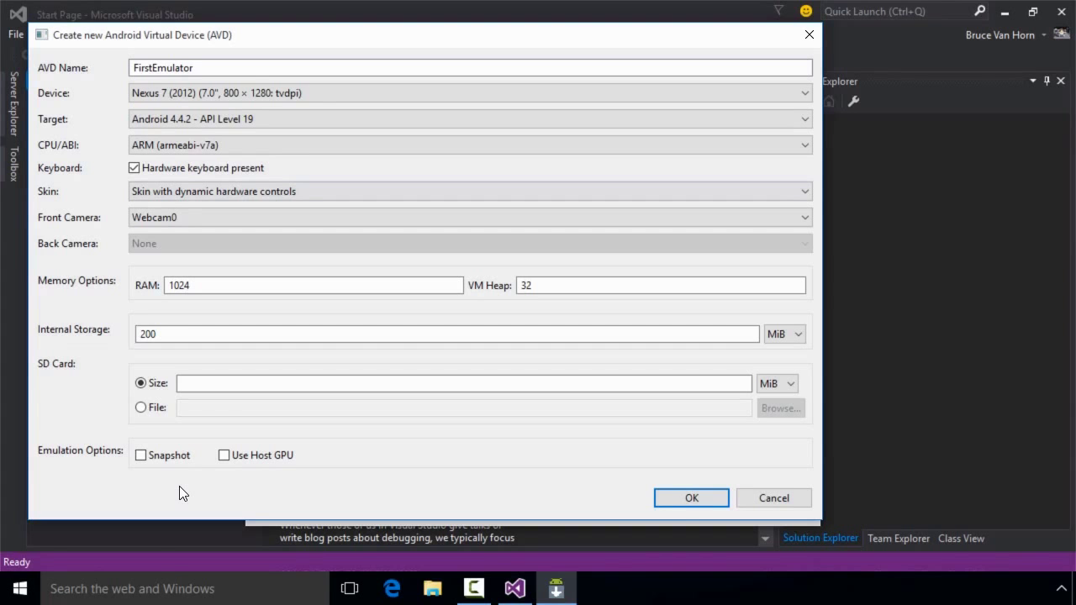
pyautogui.click(683, 498)
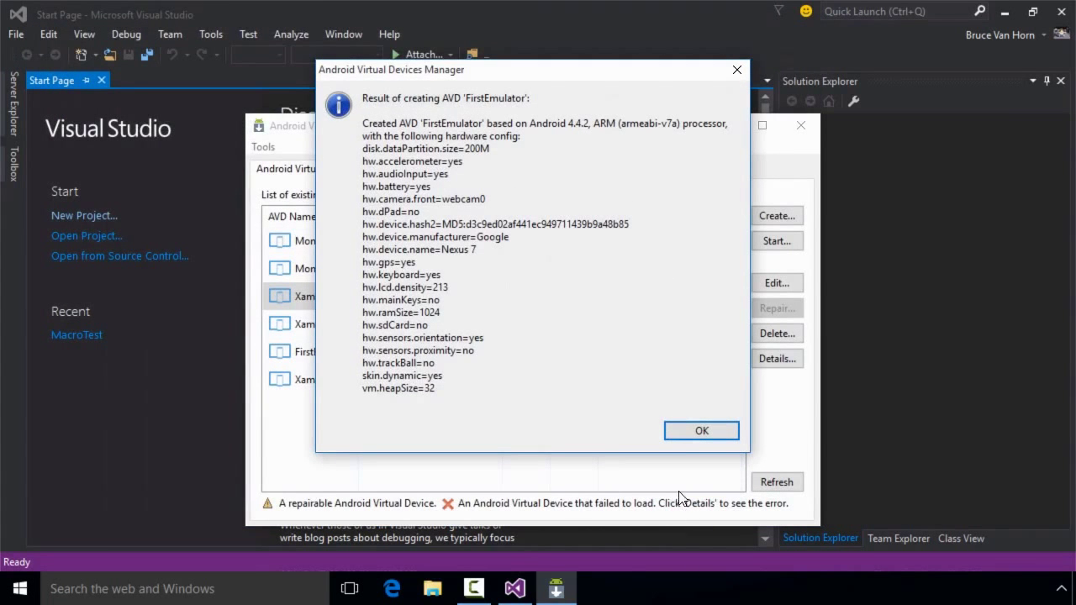
pyautogui.click(687, 435)
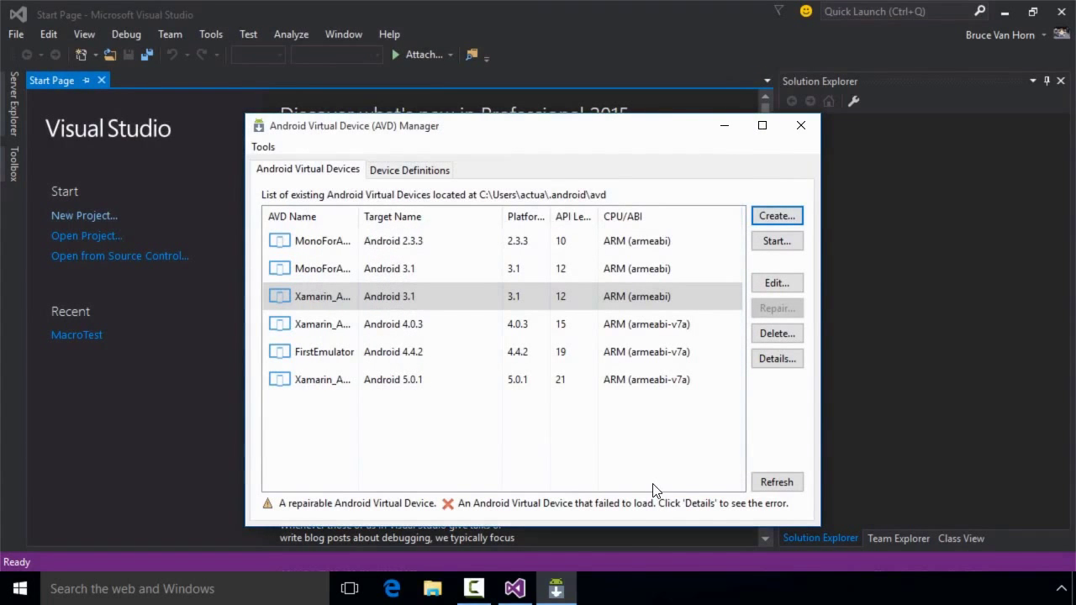
# Step: Launch FirstEmulator scaled to real size with a screen size of 5 in
pyautogui.click(435, 360)
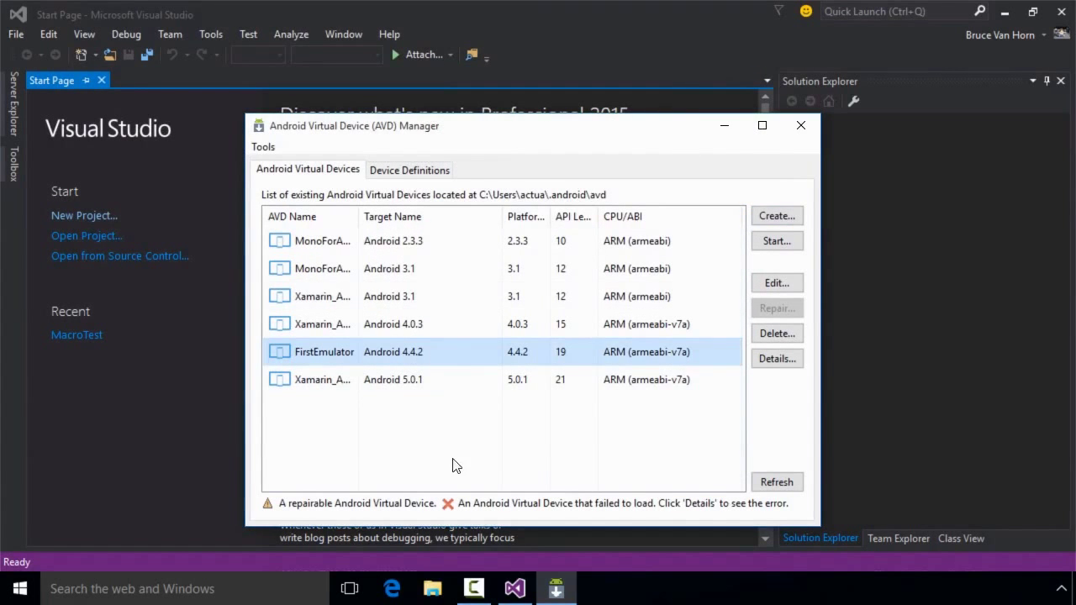
pyautogui.click(778, 244)
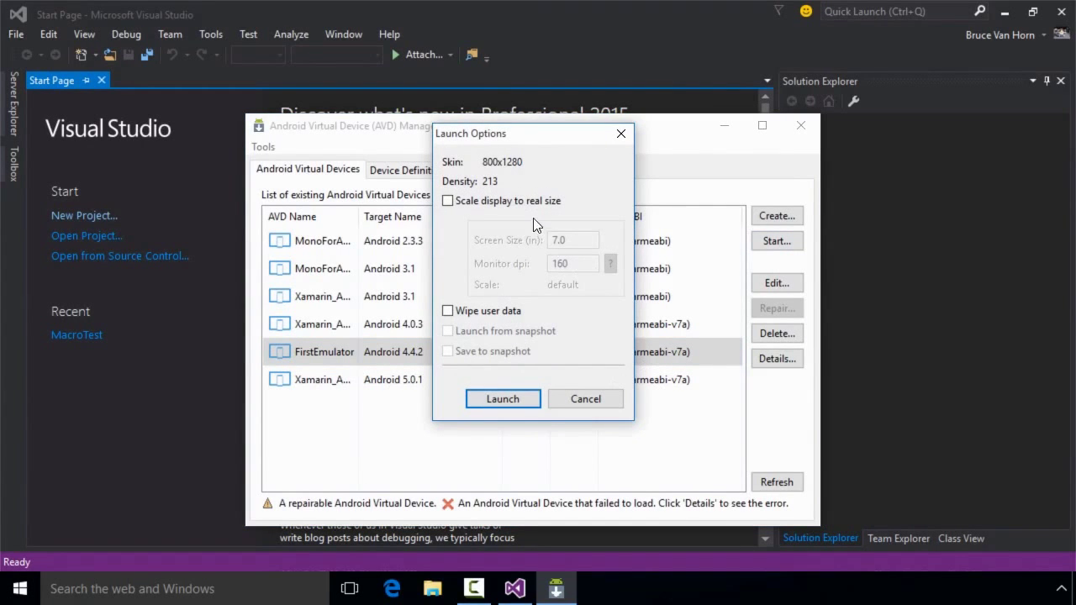
pyautogui.click(530, 207)
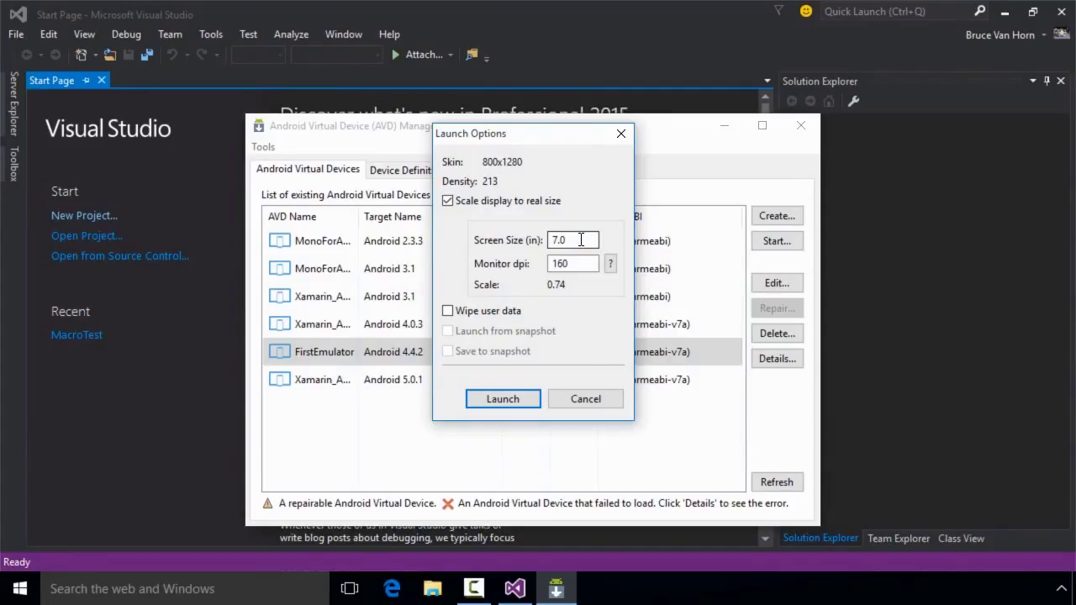
pyautogui.moveTo(580, 239); pyautogui.dragTo(528, 241)
pyautogui.write('5')
pyautogui.click(506, 398)
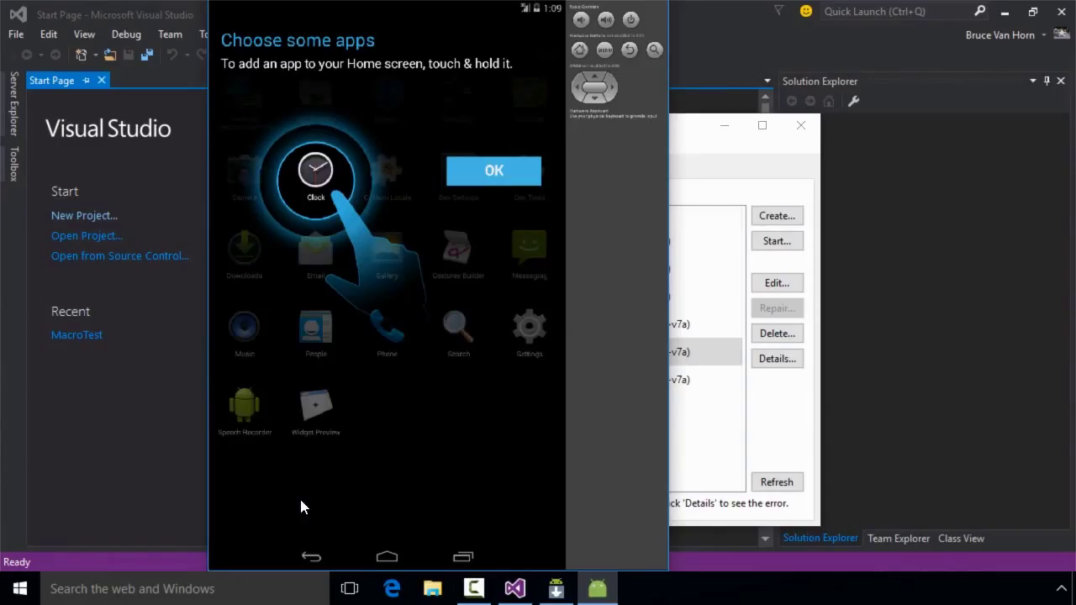
# Step: Dismiss the app-choosing hint in the emulator, and close both the emulator and the AVD Manager
pyautogui.click(476, 181)
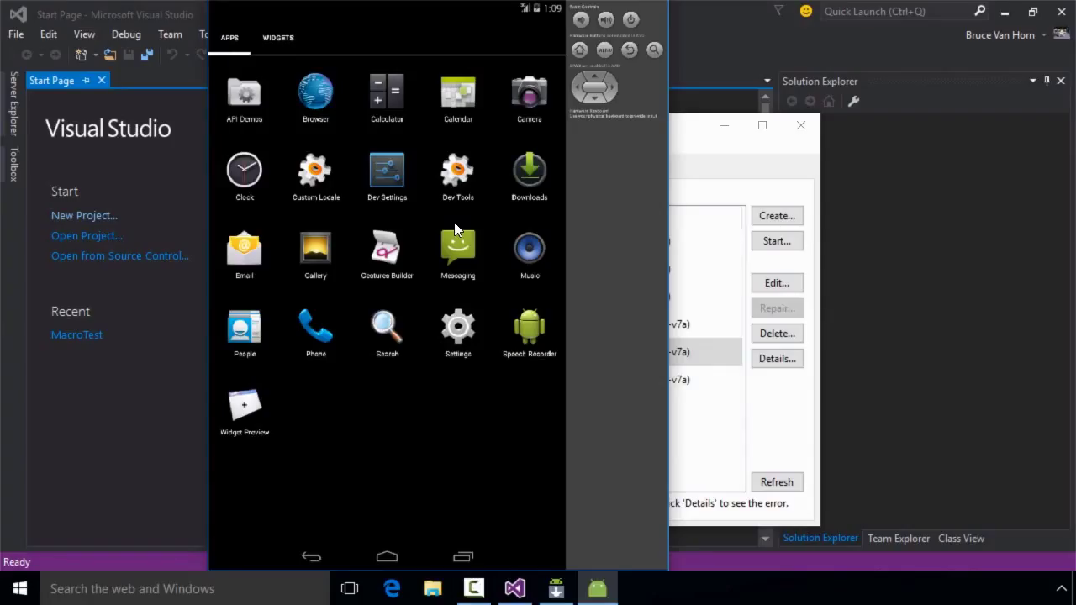
pyautogui.rightClick(598, 588)
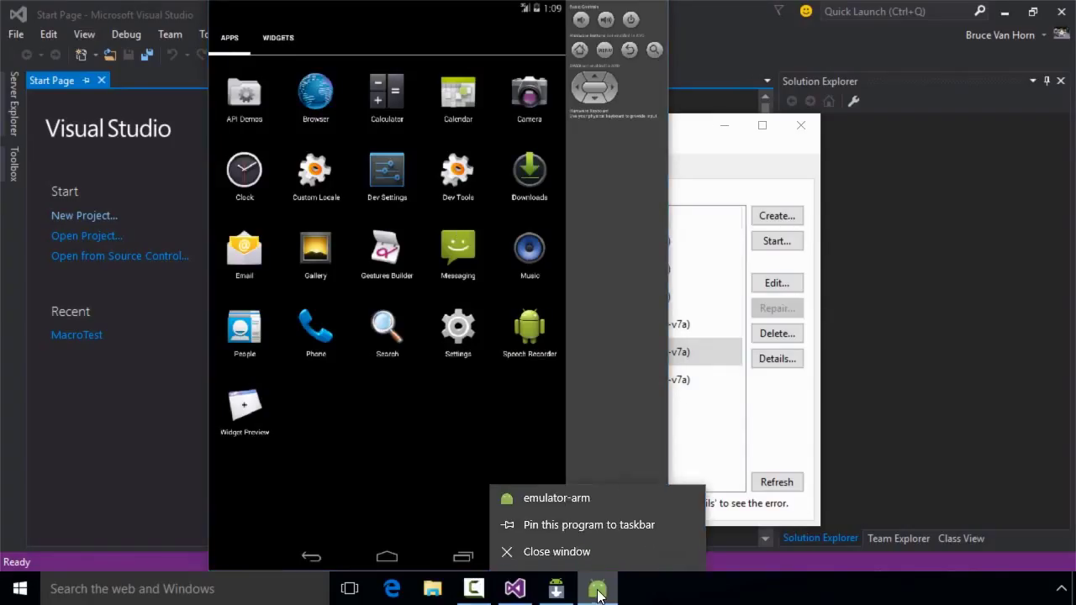
pyautogui.click(574, 555)
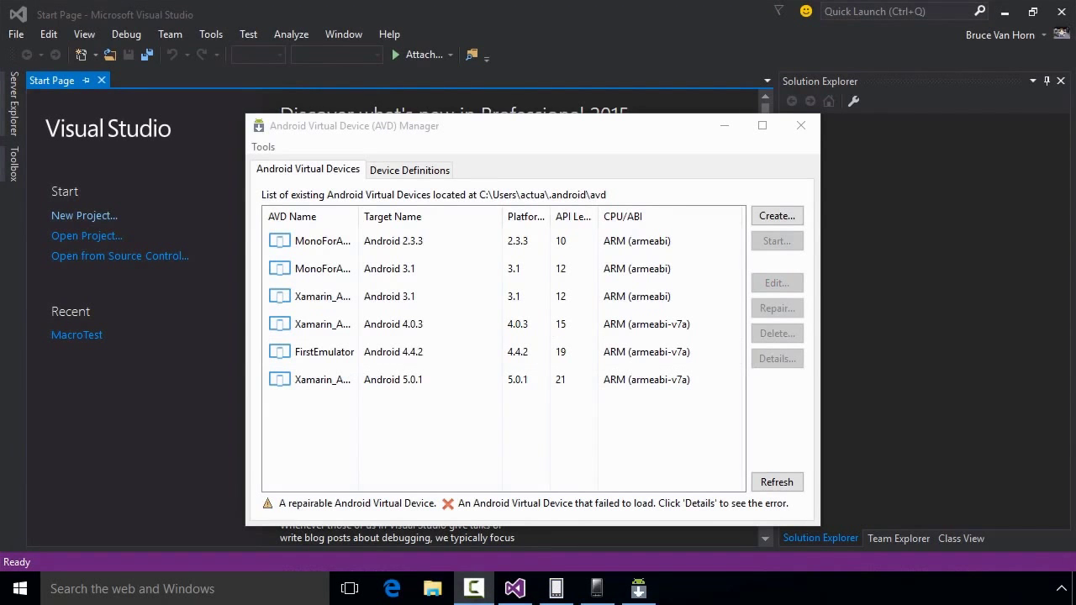
pyautogui.click(802, 124)
# Step: Open the Visual Studio Emulator for Android and unlock the emulated device's lock screen
pyautogui.click(212, 33)
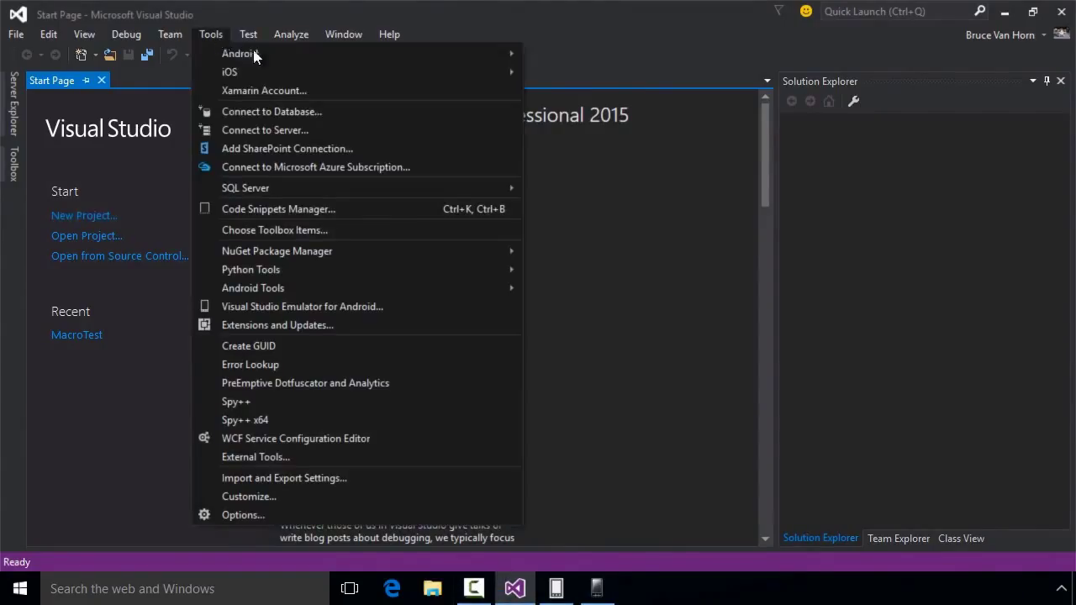
pyautogui.click(330, 308)
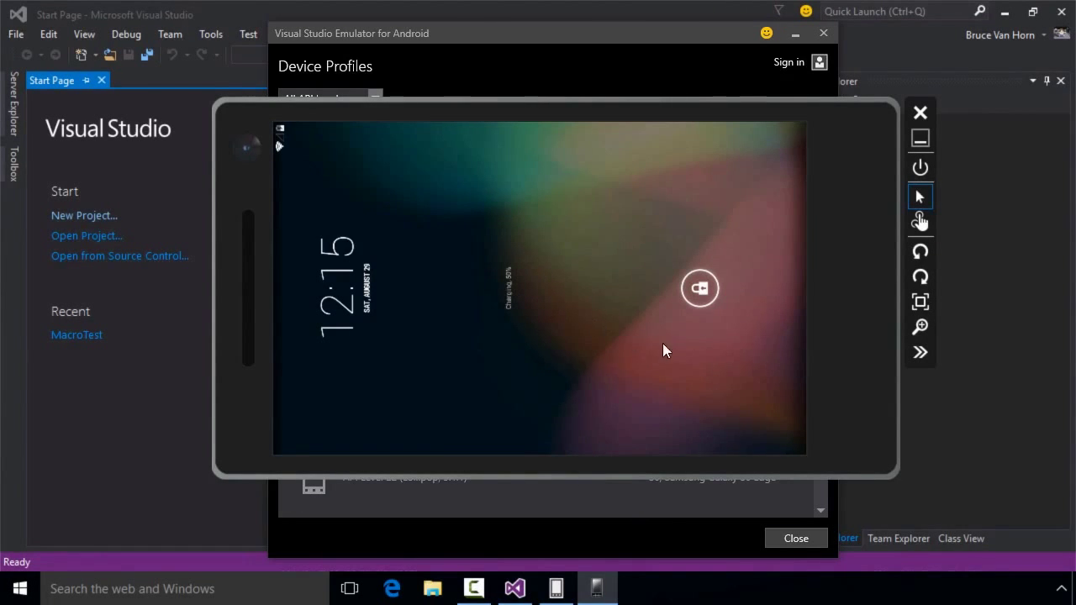
pyautogui.moveTo(700, 288); pyautogui.dragTo(704, 204)
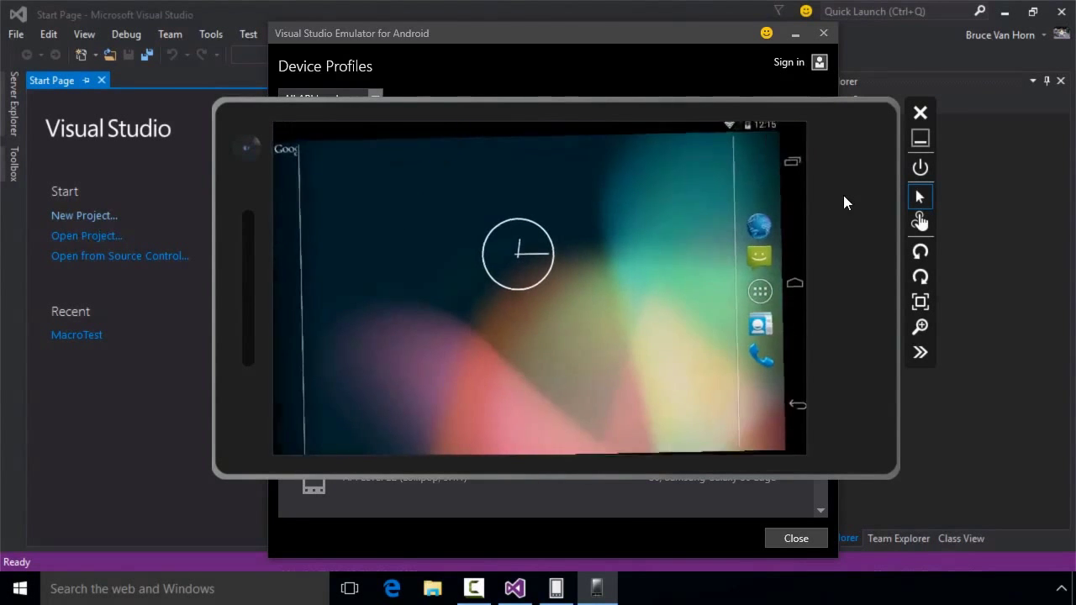
# Step: Rotate the emulated device until it stands upright in portrait orientation
pyautogui.click(918, 273)
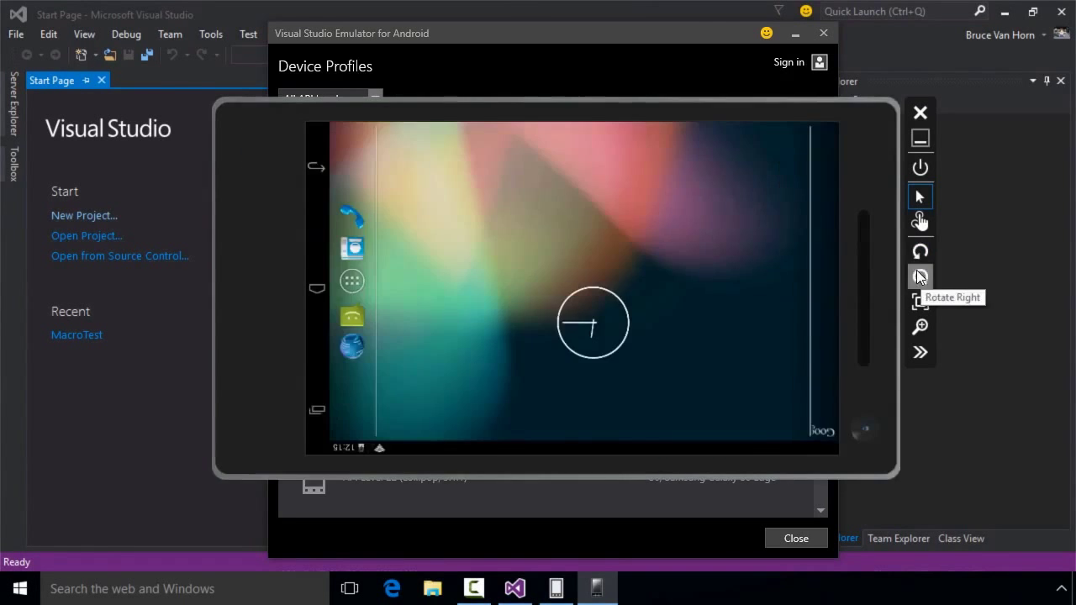
pyautogui.click(917, 276)
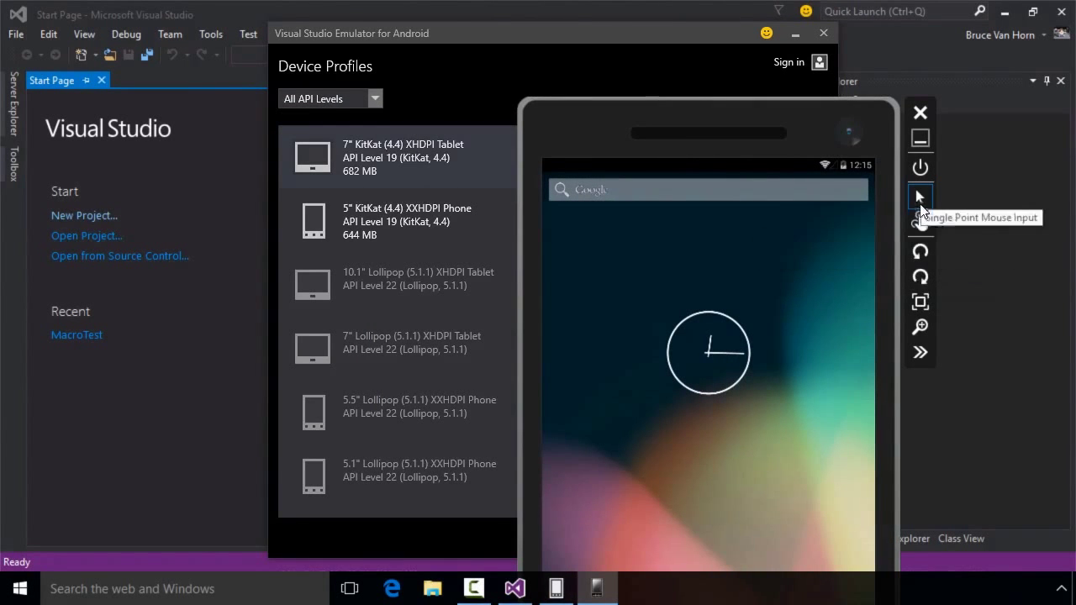
# Step: Look at the emulator's multi-touch input tool and its zoom options, leaving the zoom unchanged
pyautogui.click(925, 223)
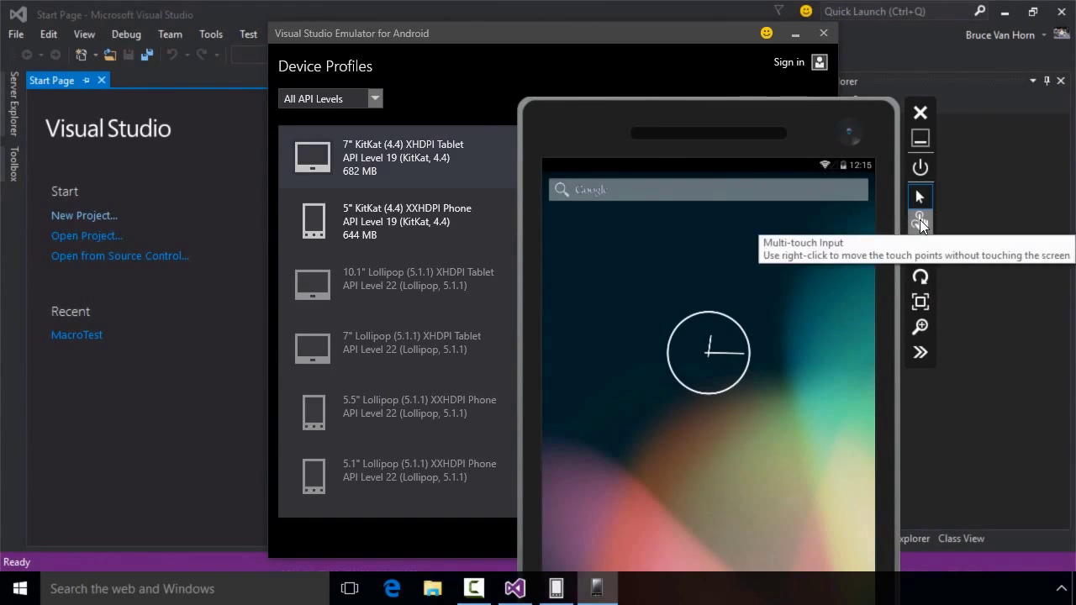
pyautogui.click(918, 326)
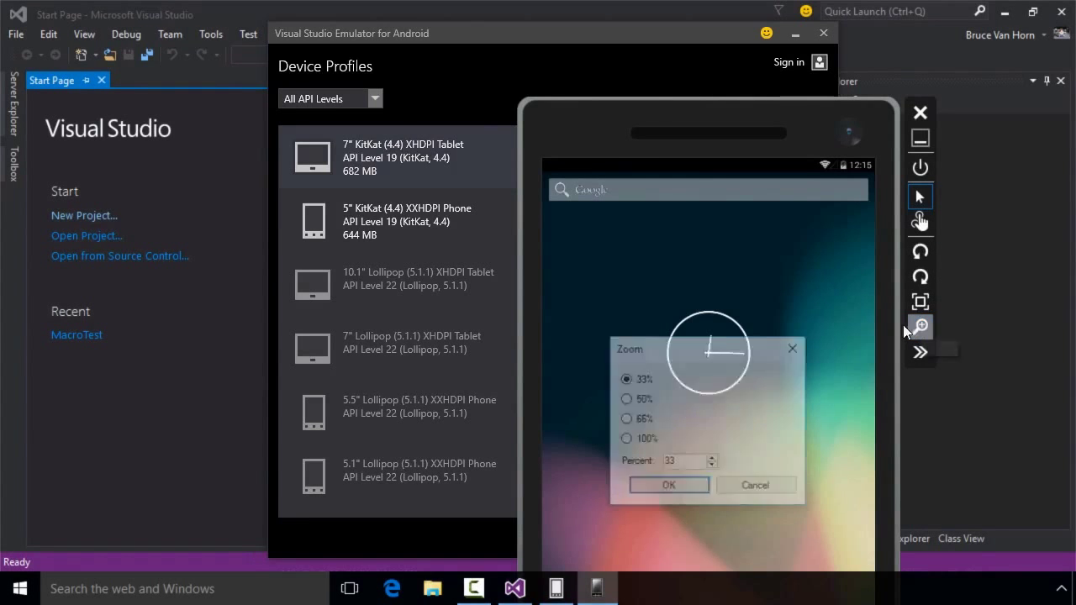
pyautogui.click(756, 488)
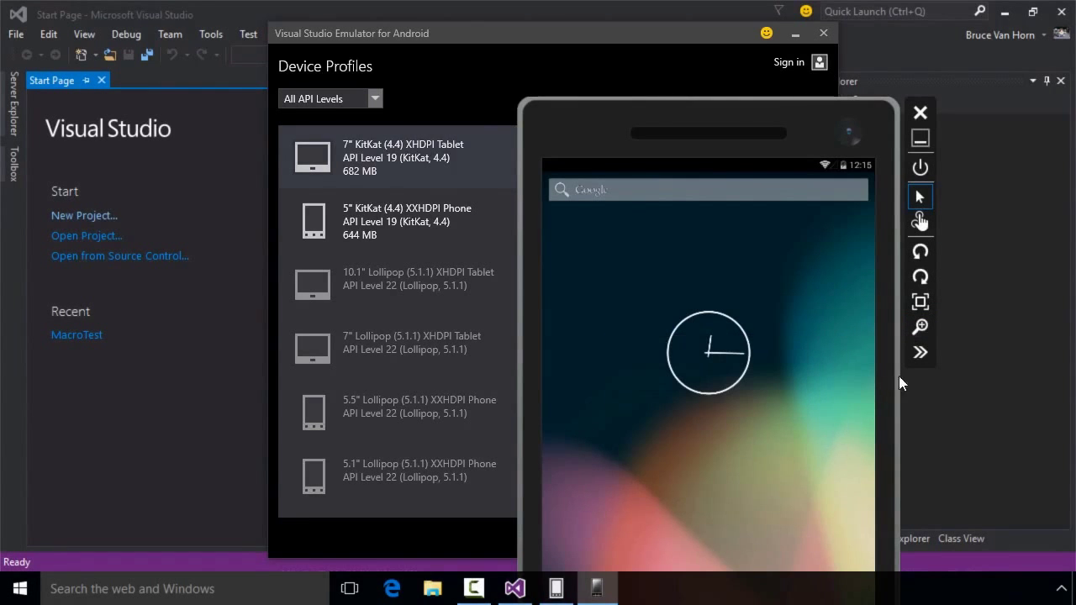
# Step: Open the emulator's Additional Tools and play the recorded shake data in the accelerometer simulation
pyautogui.click(923, 352)
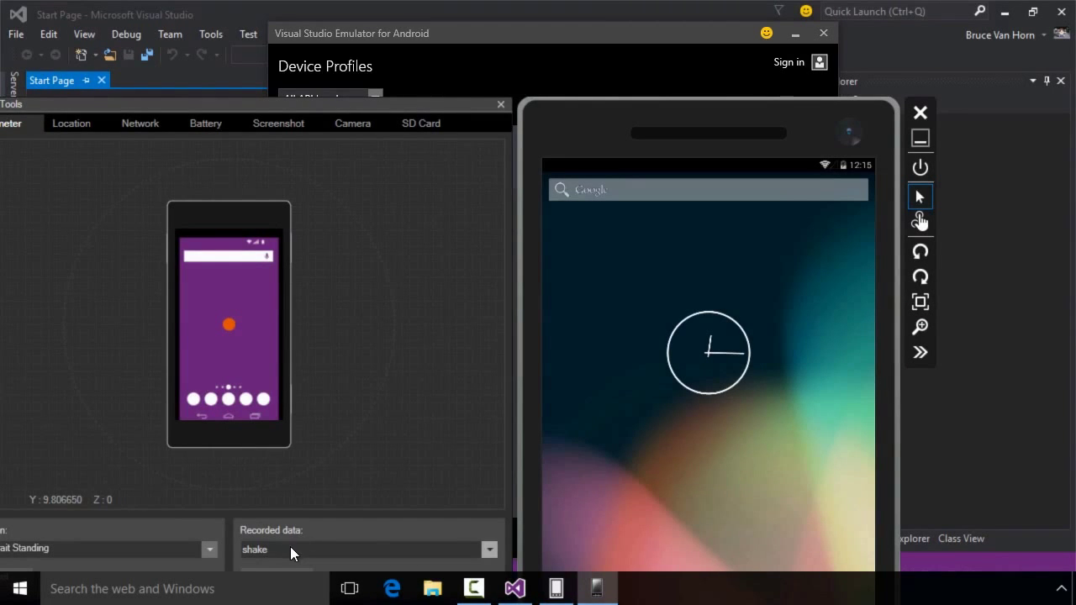
pyautogui.moveTo(379, 103); pyautogui.dragTo(405, 63)
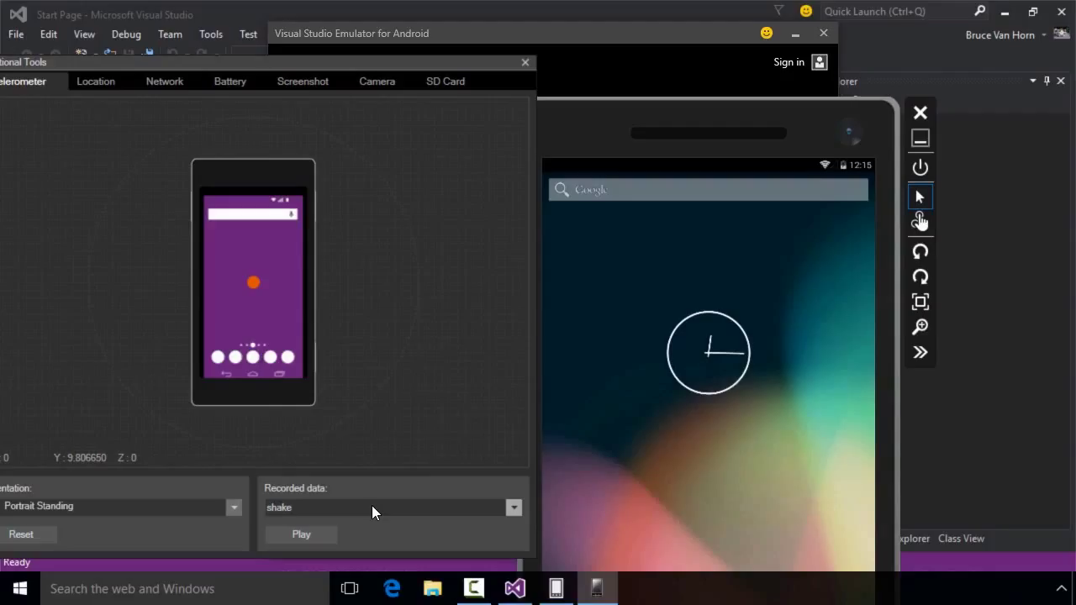
pyautogui.click(301, 533)
# Step: Tilt the simulated phone slightly in the accelerometer to about Y 9.77 and Z 0.84, and close the Additional Tools
pyautogui.moveTo(254, 285)
pyautogui.mouseDown()
pyautogui.moveTo(277, 261)
pyautogui.moveTo(273, 239)
pyautogui.moveTo(236, 226)
pyautogui.moveTo(267, 227)
pyautogui.moveTo(253, 273)
pyautogui.mouseUp()
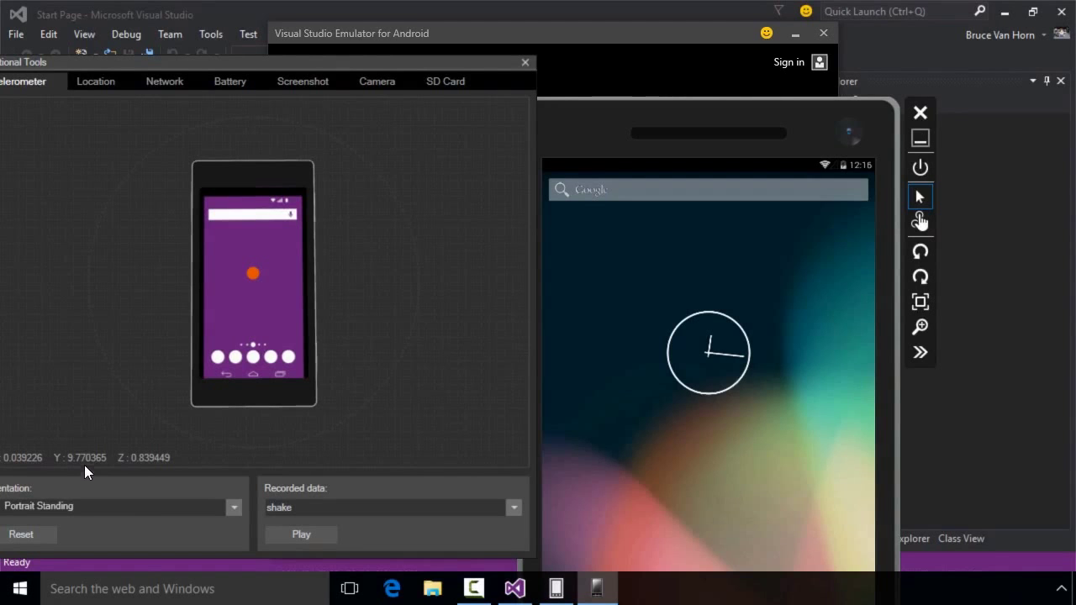
pyautogui.click(526, 62)
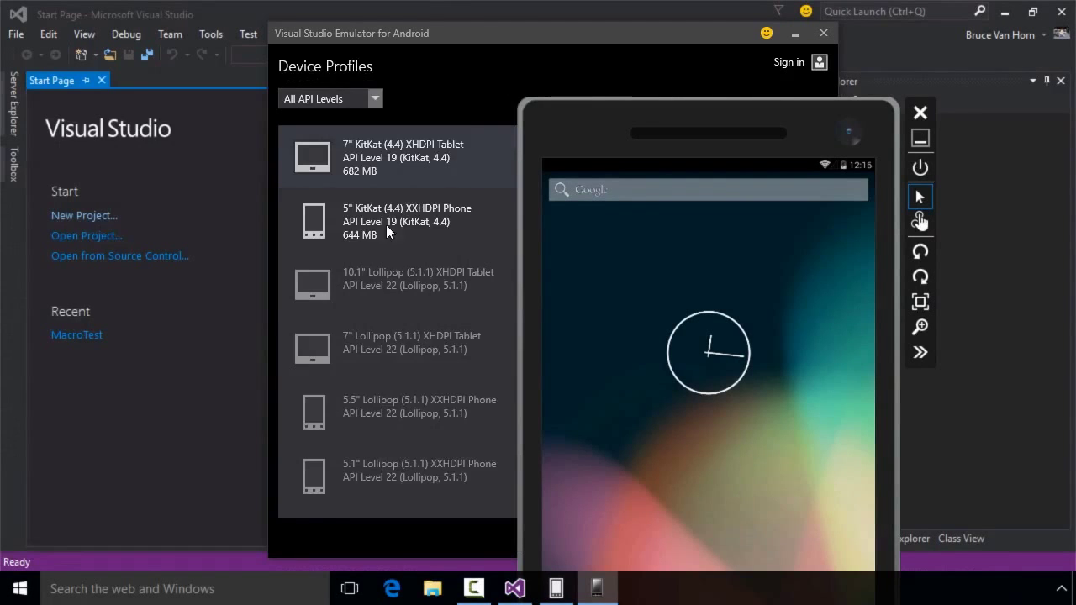